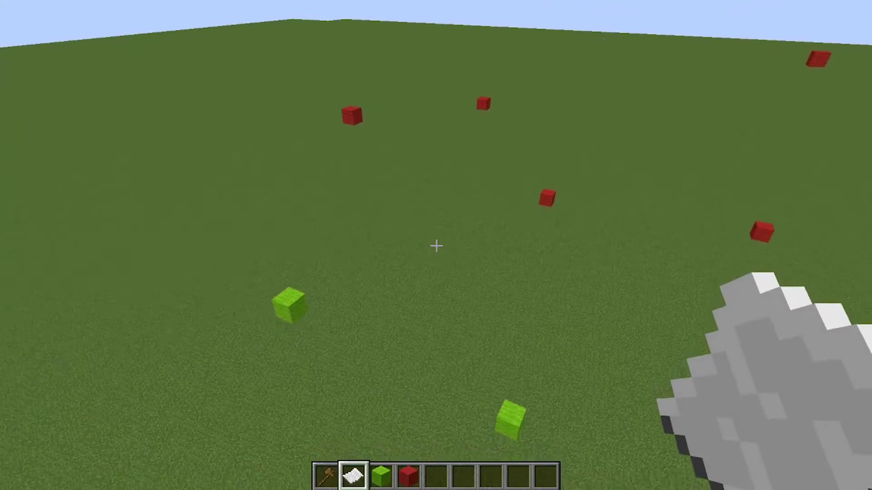
- Fly to the outermost green block at -1505 14 -111 and start a new loft frame on it
{"action": "key", "text": "s"}
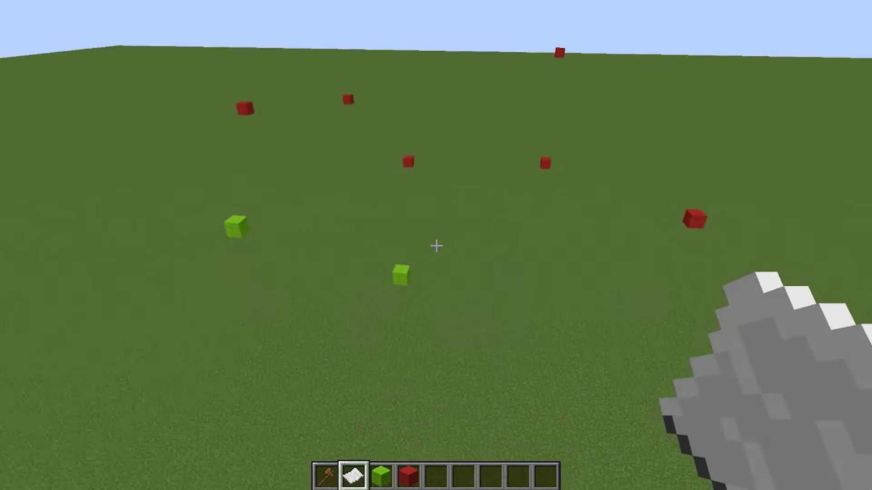
{"action": "key", "text": "d"}
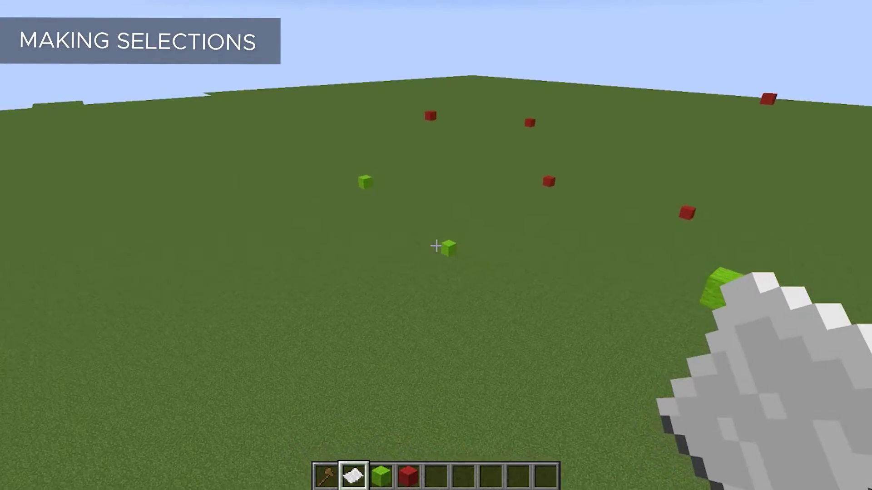
{"action": "key", "text": "space"}
{"action": "key", "text": "d"}
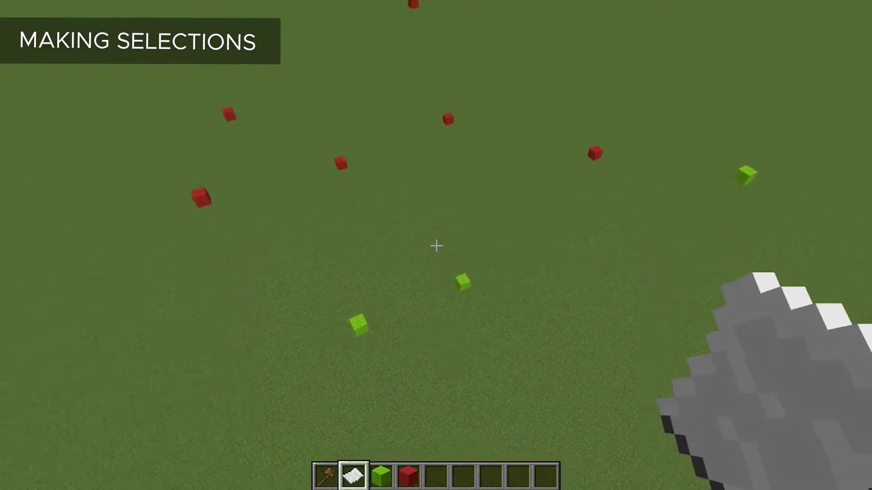
{"action": "key", "text": "shift"}
{"action": "key", "text": "w"}
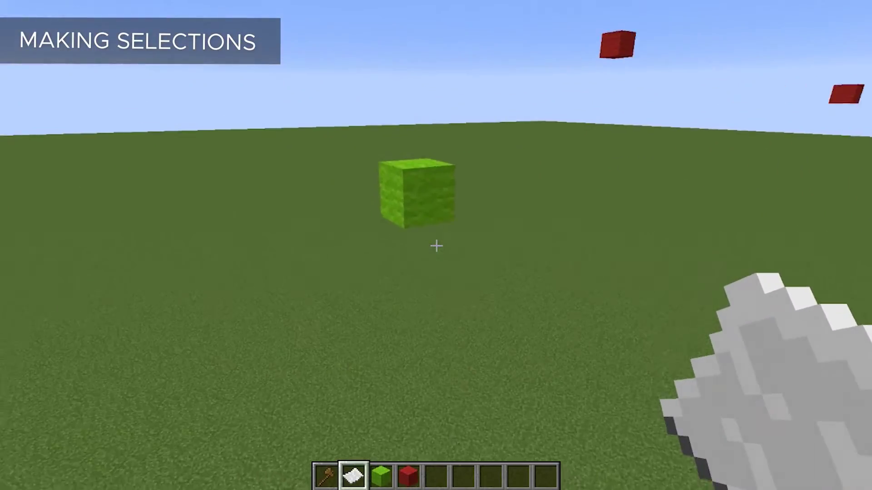
{"action": "left_click", "coordinate": [436, 246]}
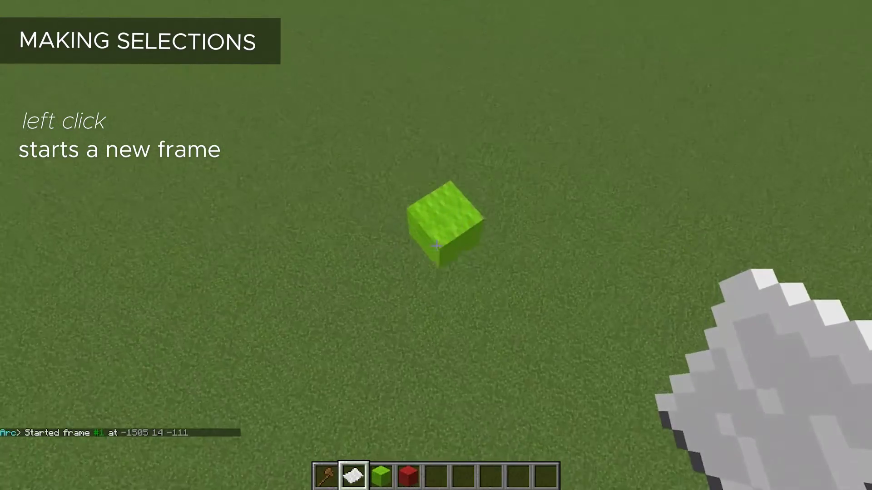
{"action": "key", "text": "w"}
{"action": "key", "text": "shift"}
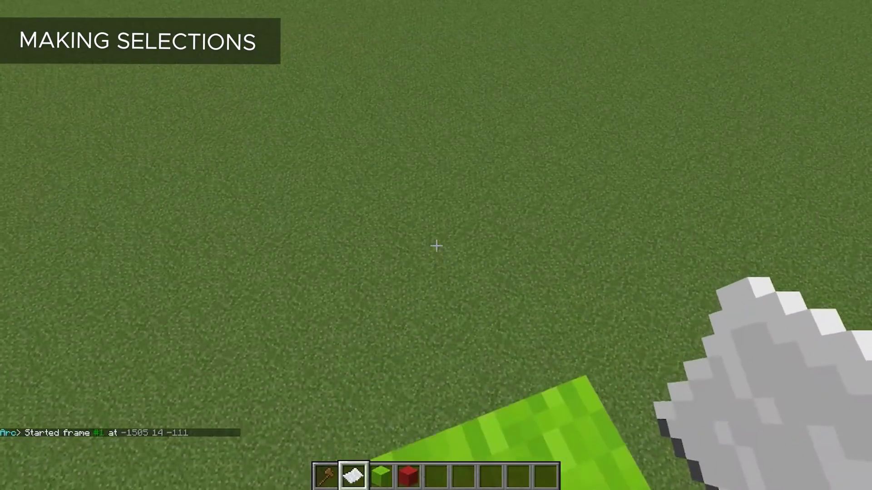
{"action": "type", "text": "//loft frame"}
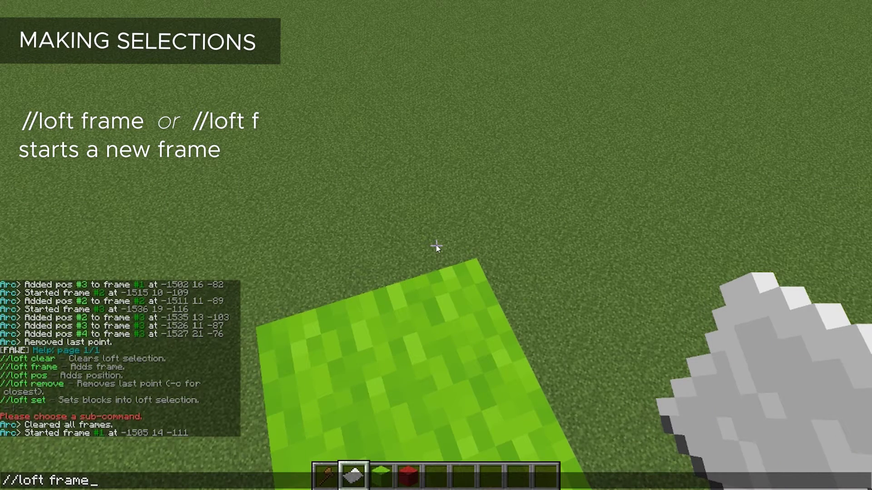
{"action": "key", "text": "Escape"}
- Add the nearest red block at -1498 18 -97 as the second point of the first loft frame
{"action": "key", "text": "space"}
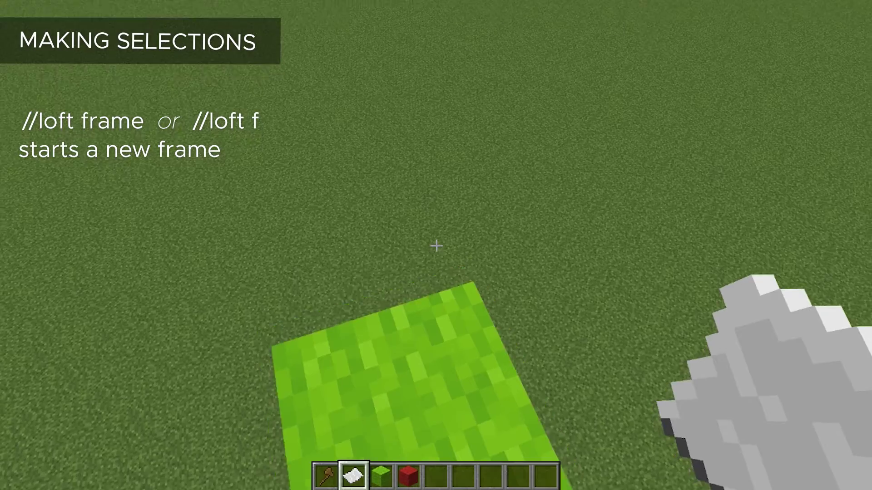
{"action": "key", "text": "s"}
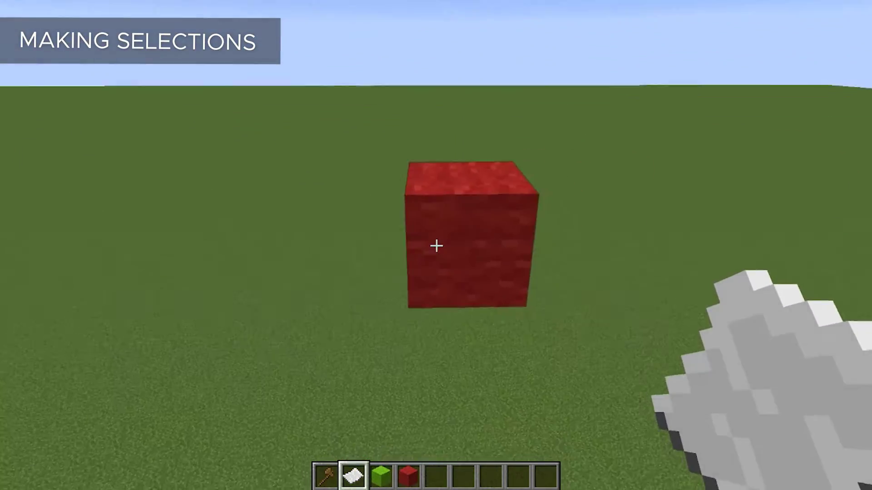
{"action": "right_click", "coordinate": [436, 246]}
{"action": "key", "text": "s"}
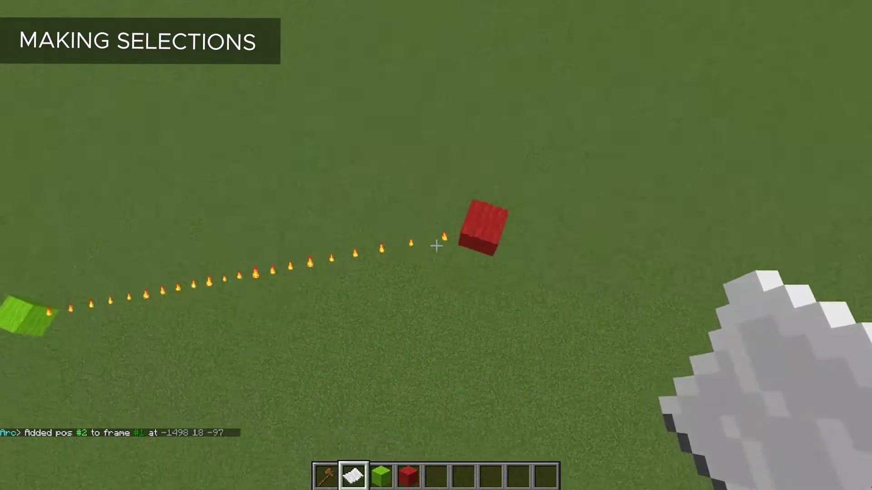
{"action": "type", "text": "//"}
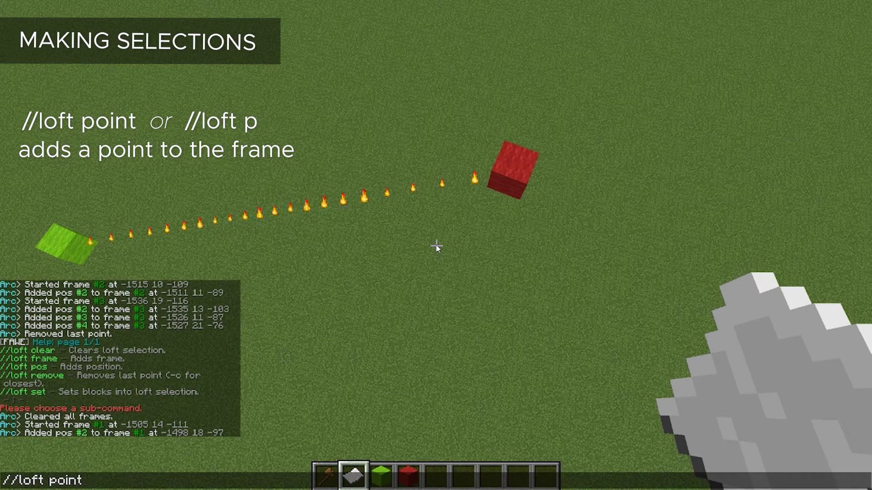
{"action": "type", "text": "loft point"}
{"action": "key", "text": "Return"}
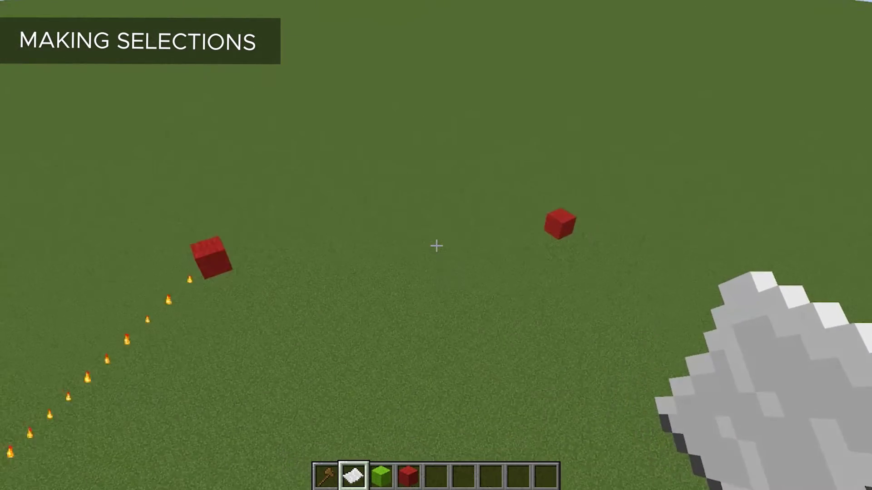
- Add the end red block at -1502 16 -82 as the third point of the first loft frame
{"action": "key", "text": "shift"}
{"action": "key", "text": "w"}
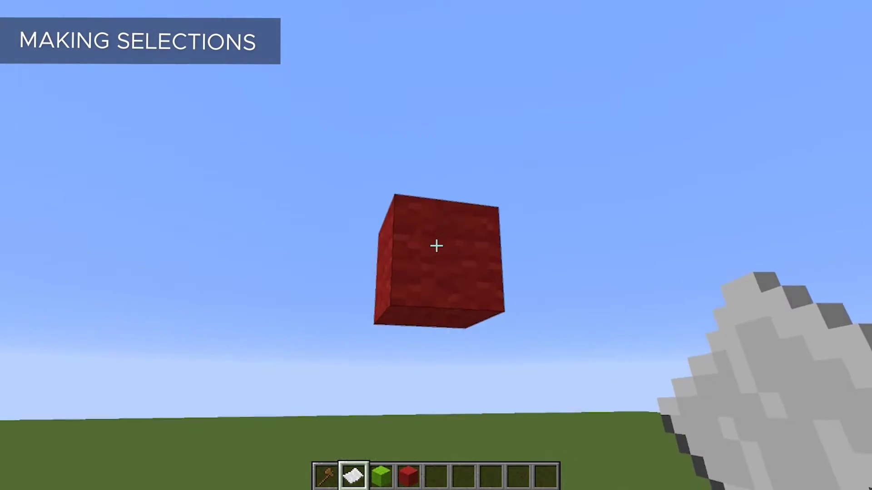
{"action": "right_click", "coordinate": [436, 246]}
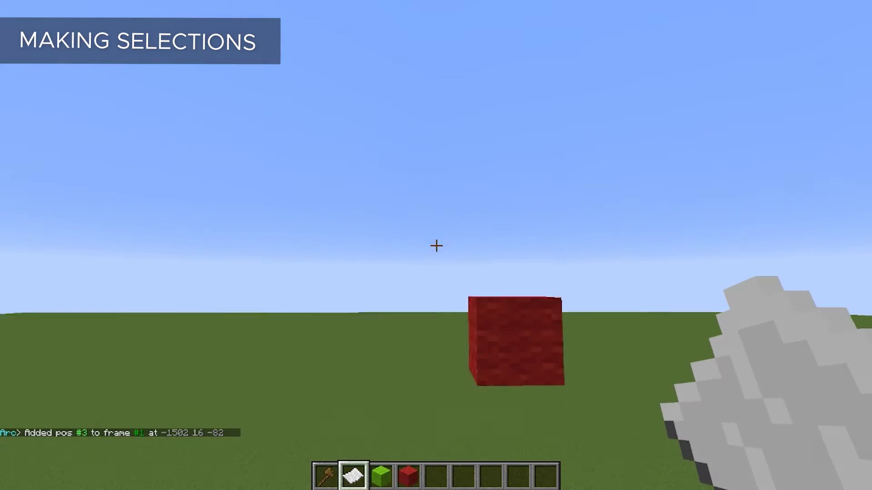
{"action": "key", "text": "s"}
{"action": "key", "text": "space"}
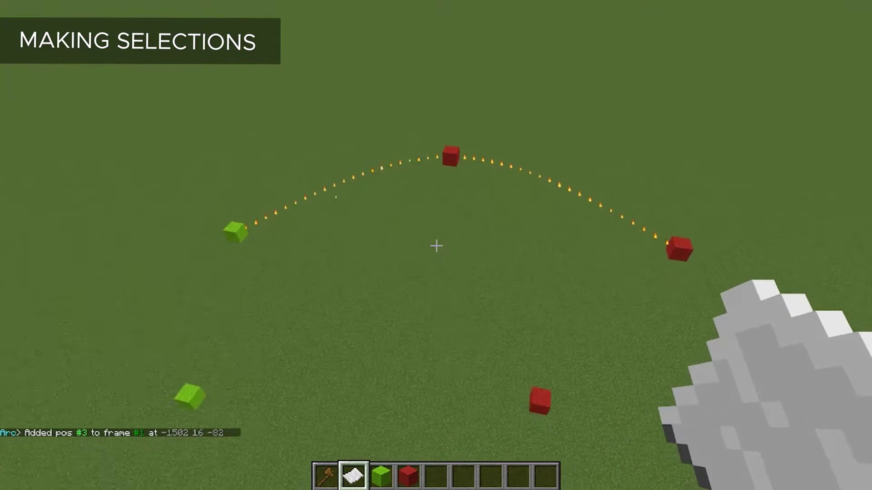
- Start a second loft frame on the middle green block at -1515 10 -109 and add the red block at -1511 11 -89 to it
{"action": "key", "text": "s"}
{"action": "key", "text": "a"}
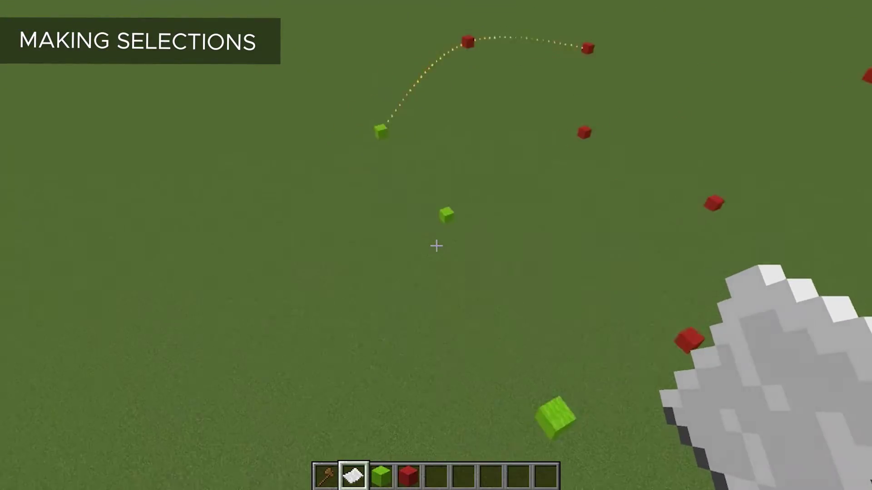
{"action": "left_click", "coordinate": [436, 246]}
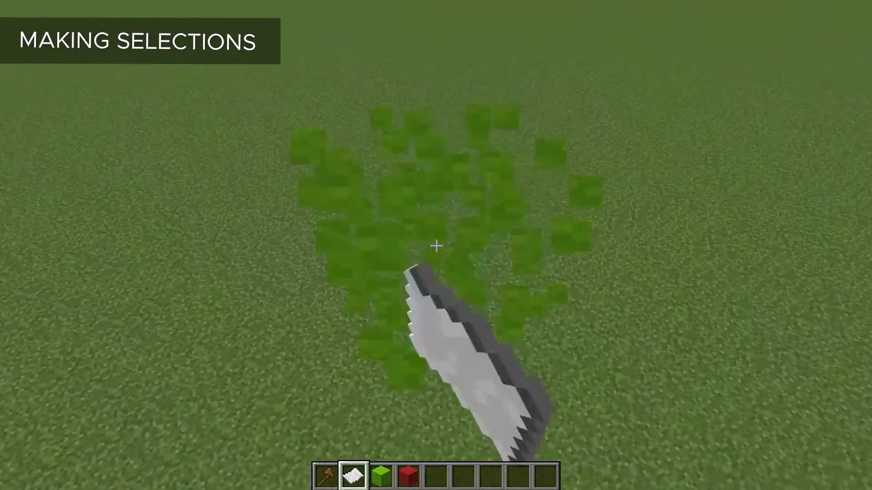
{"action": "right_click", "coordinate": [436, 246]}
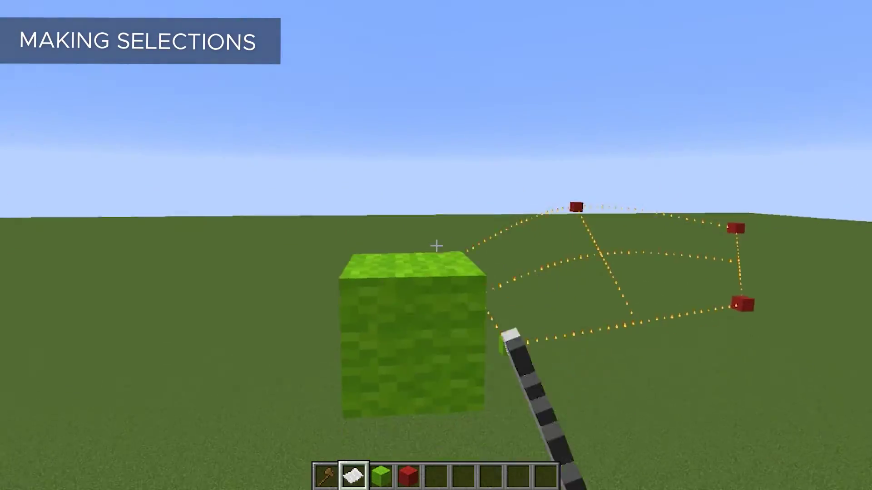
- Start a third loft frame on the last green block at -1536 19 -116 and add the three remaining red blocks to it in order
{"action": "left_click", "coordinate": [437, 246]}
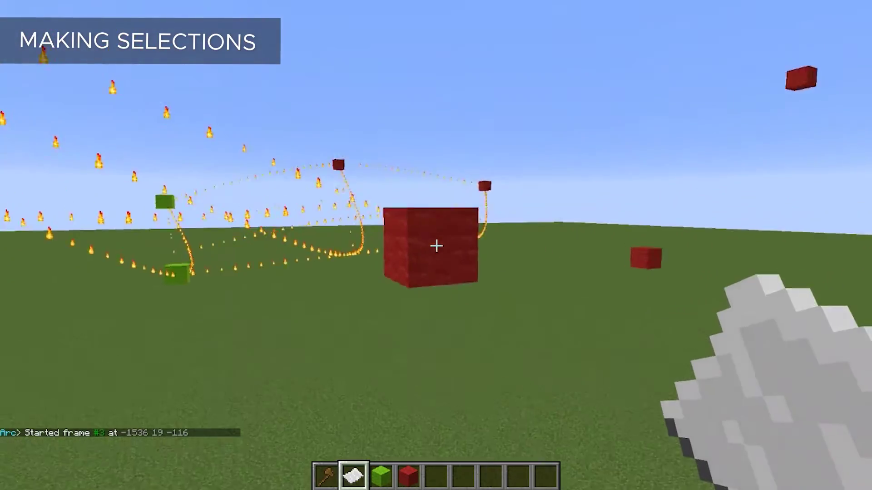
{"action": "right_click", "coordinate": [436, 245]}
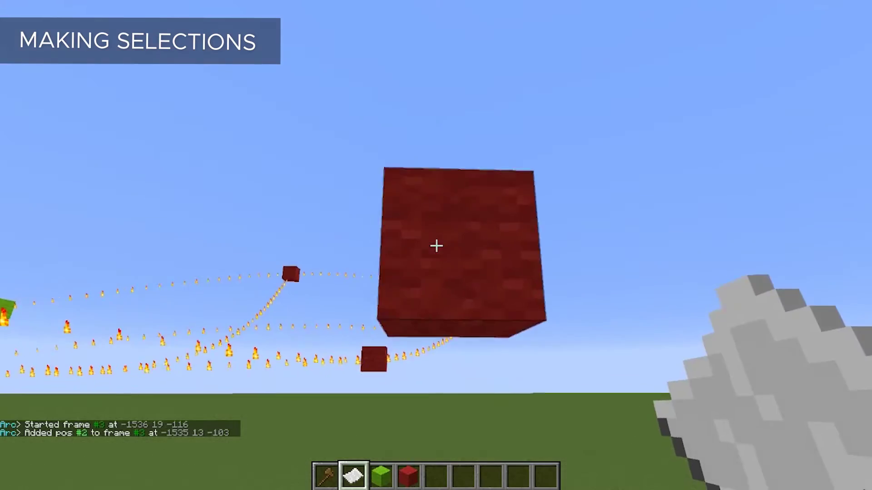
{"action": "right_click", "coordinate": [436, 245]}
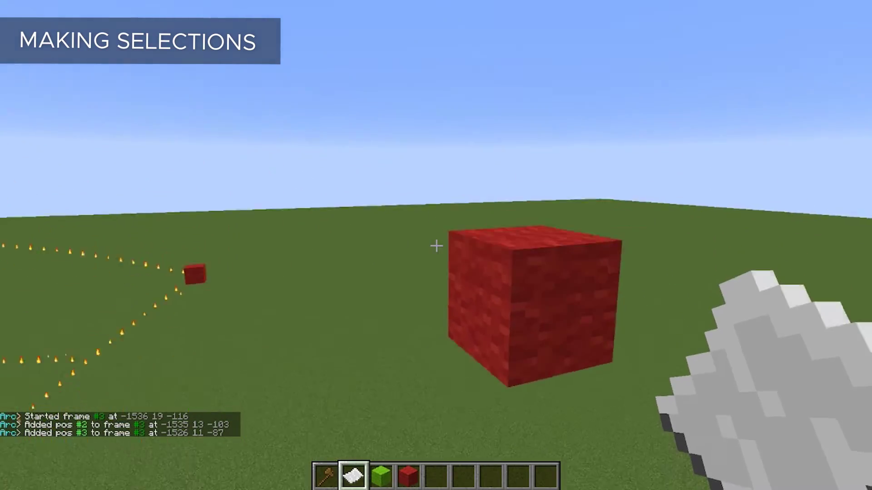
{"action": "right_click", "coordinate": [436, 245]}
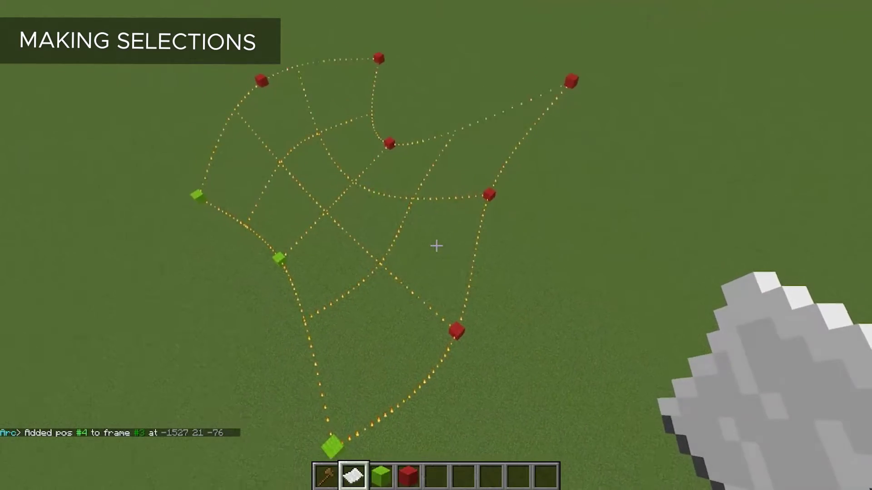
- Remove the last selected point of the third frame with the command //loft remove
{"action": "key", "text": "d"}
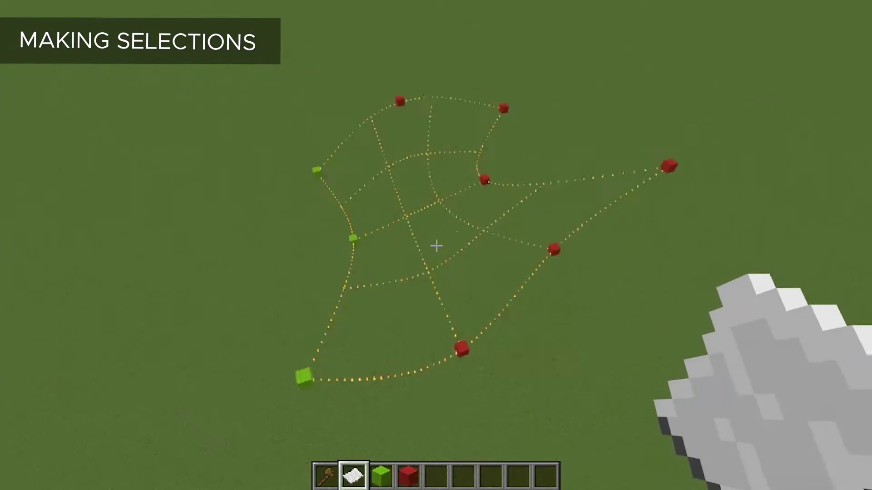
{"action": "key", "text": "d"}
{"action": "key", "text": "shift"}
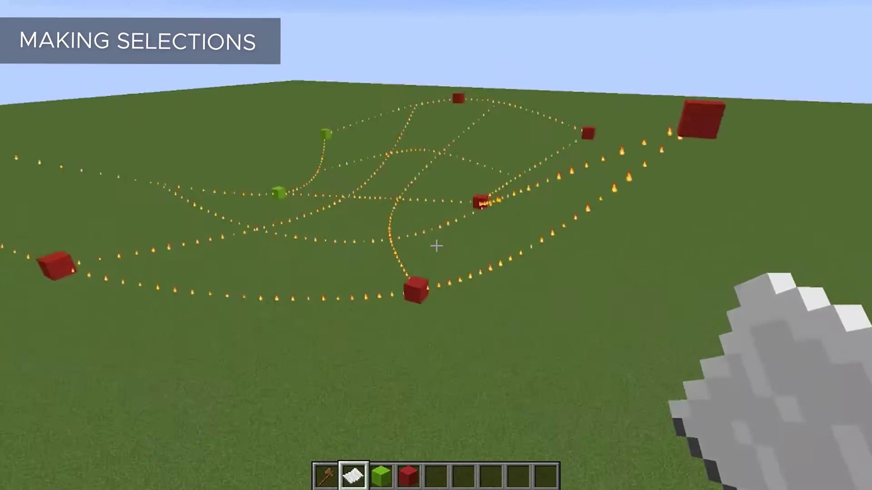
{"action": "type", "text": "wt//loft"}
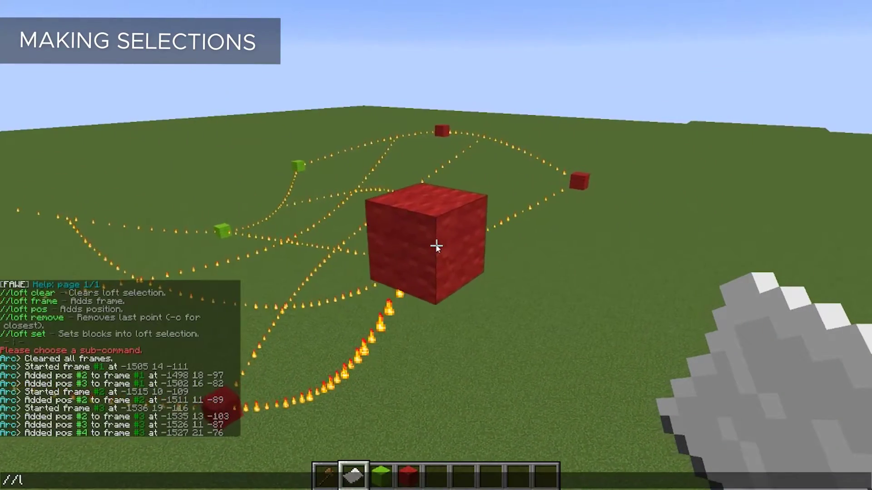
{"action": "type", "text": " remove"}
{"action": "key", "text": "Return"}
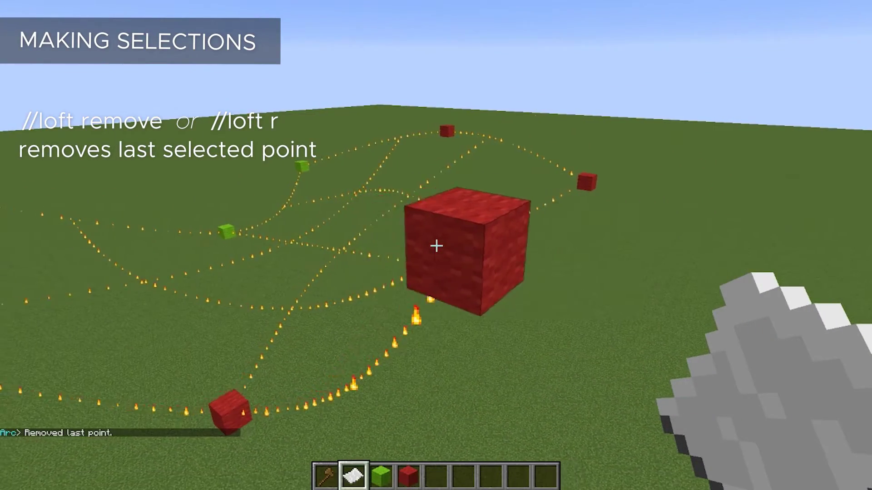
- Fly up to the middle green block and remove this closest point with the command //loft remove -c
{"action": "key", "text": "a"}
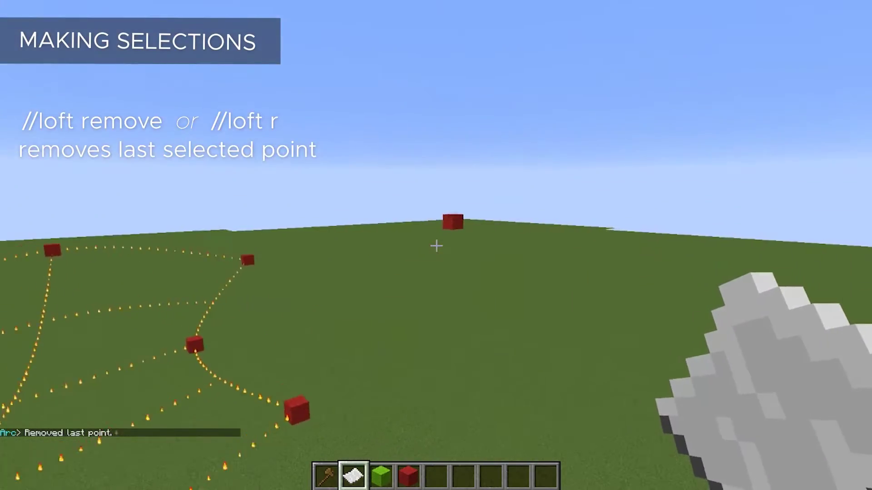
{"action": "key", "text": "a"}
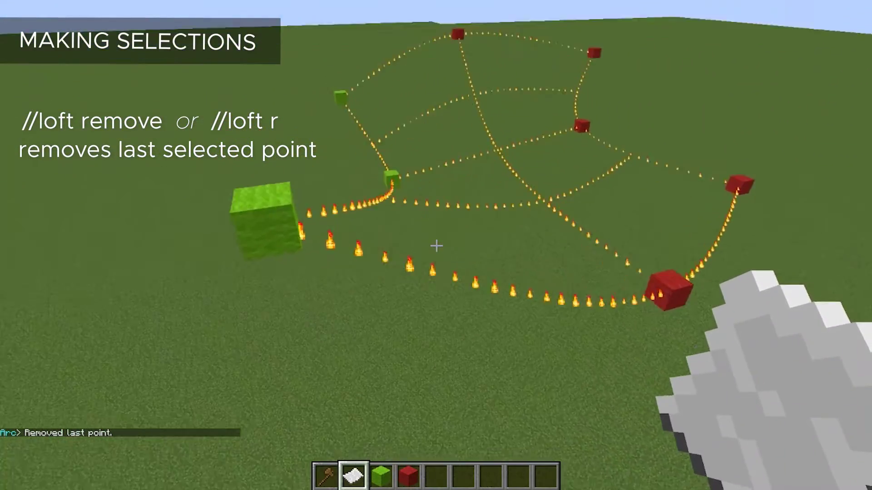
{"action": "key", "text": "w"}
{"action": "key", "text": "a"}
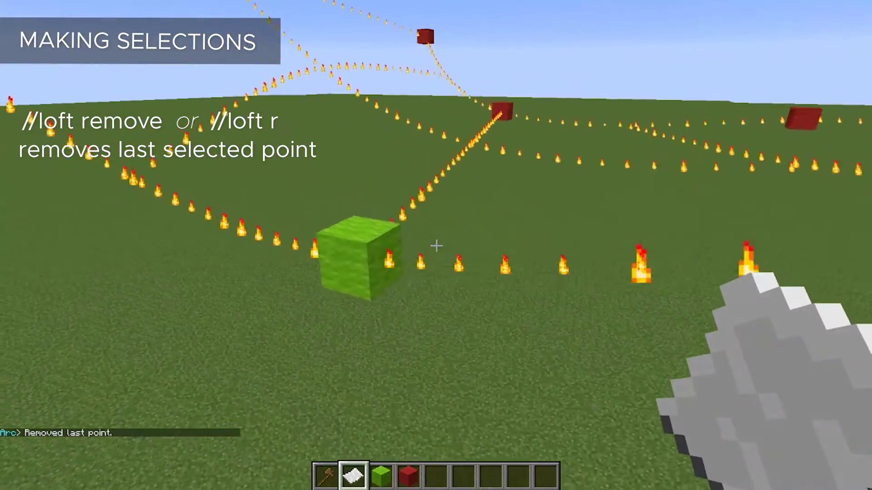
{"action": "key", "text": "slash"}
{"action": "key", "text": "Up"}
{"action": "type", "text": "-"}
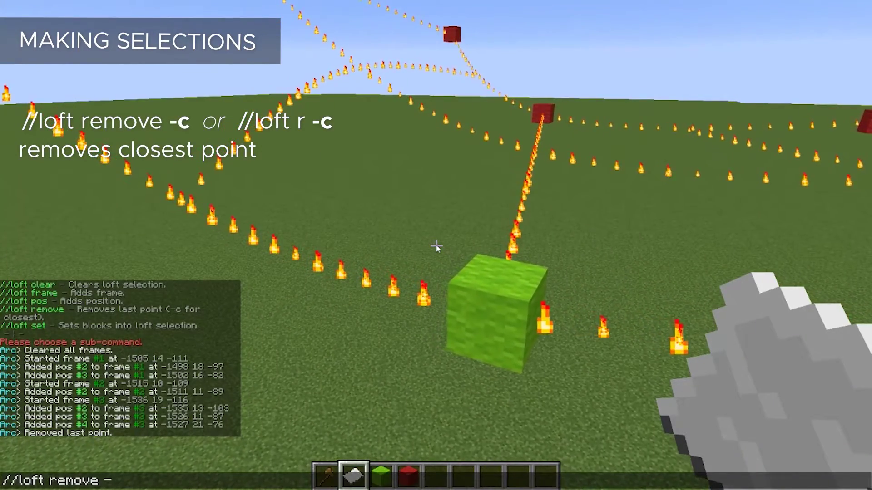
{"action": "type", "text": "c"}
{"action": "key", "text": "Return"}
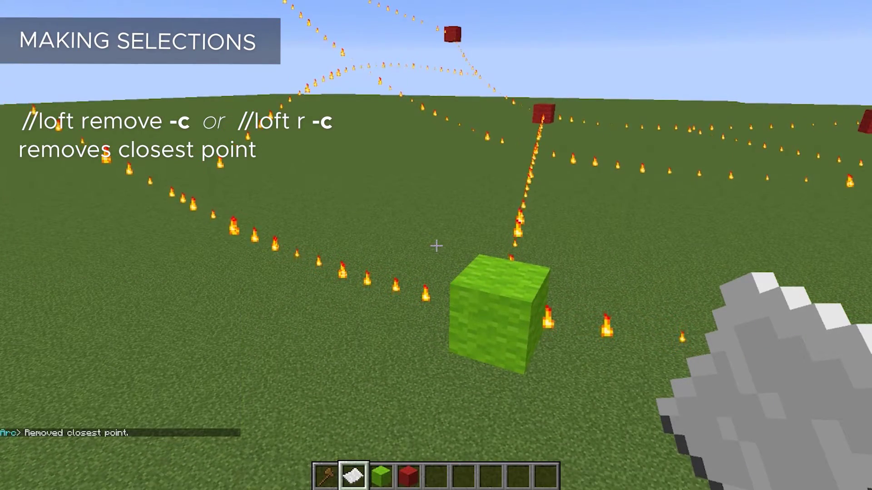
{"action": "key", "text": "w"}
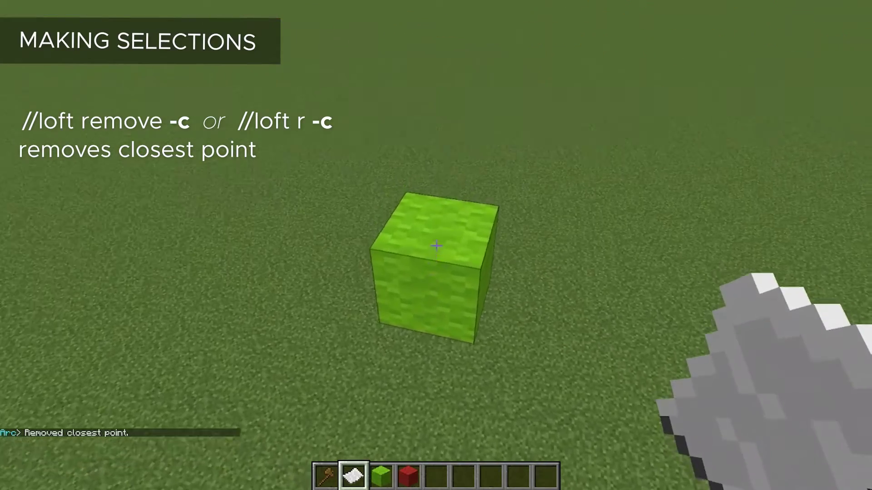
- Clear the whole loft selection with the command //loft clear
{"action": "key", "text": "s"}
{"action": "key", "text": "space"}
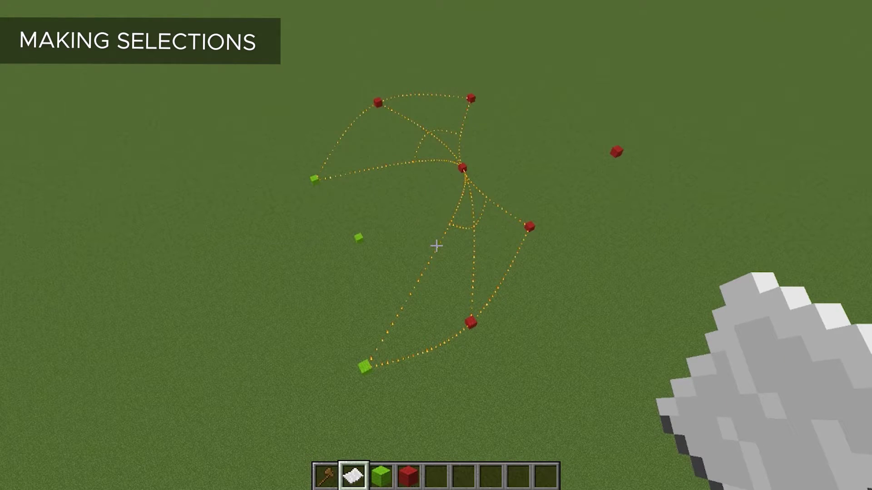
{"action": "key", "text": "slash"}
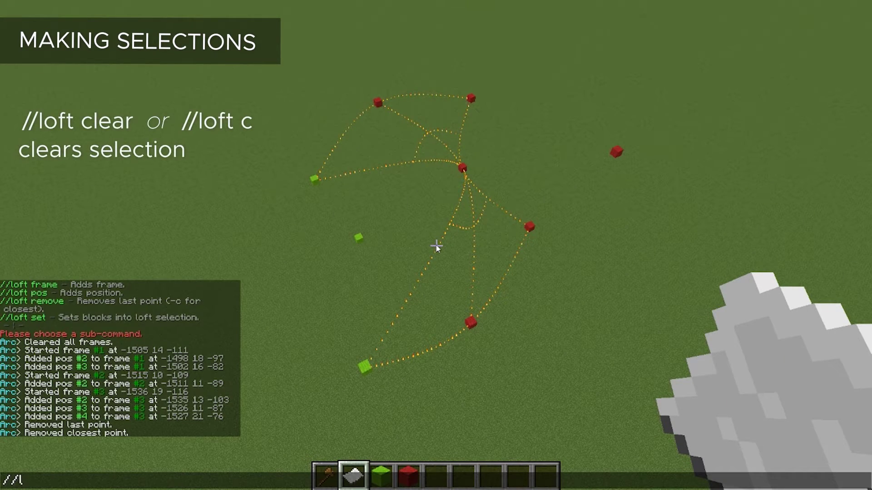
{"action": "type", "text": "/loft clear"}
{"action": "key", "text": "Return"}
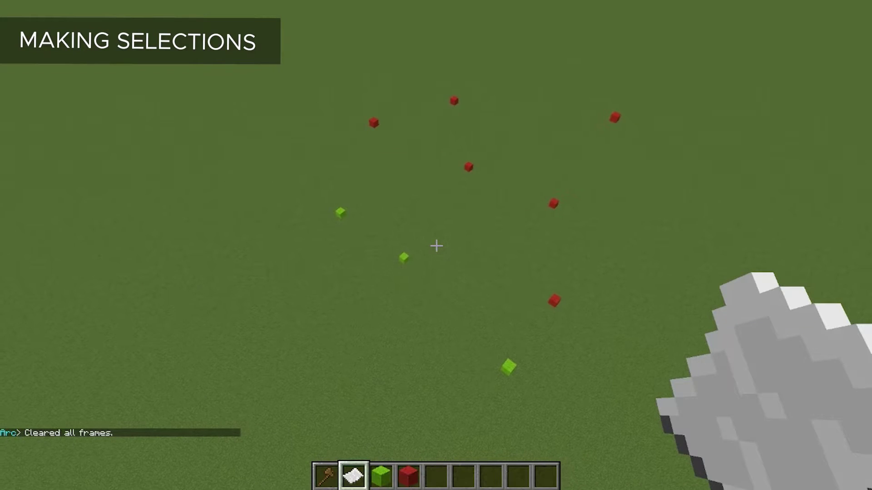
- Start the first loft frame on the green block at -1493 29 -129 and add the red blocks at -1482 34 -100 and -1487 25 -75
{"action": "right_click", "coordinate": [436, 246]}
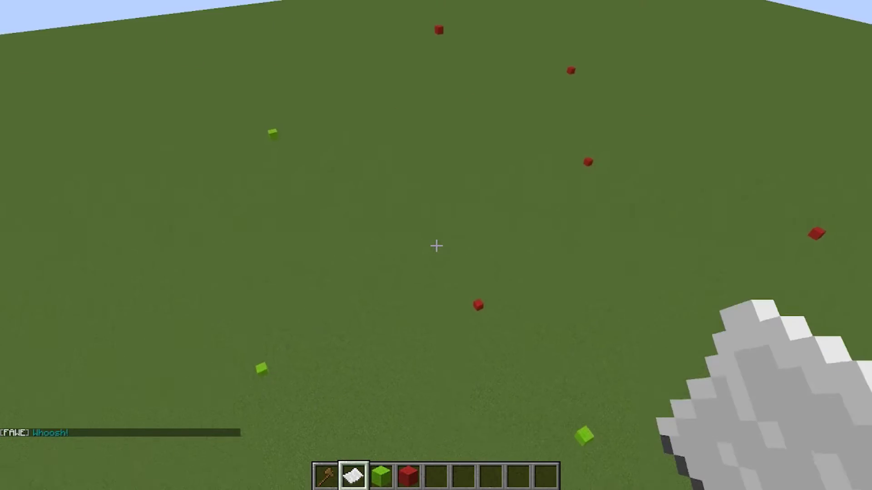
{"action": "key", "text": "w"}
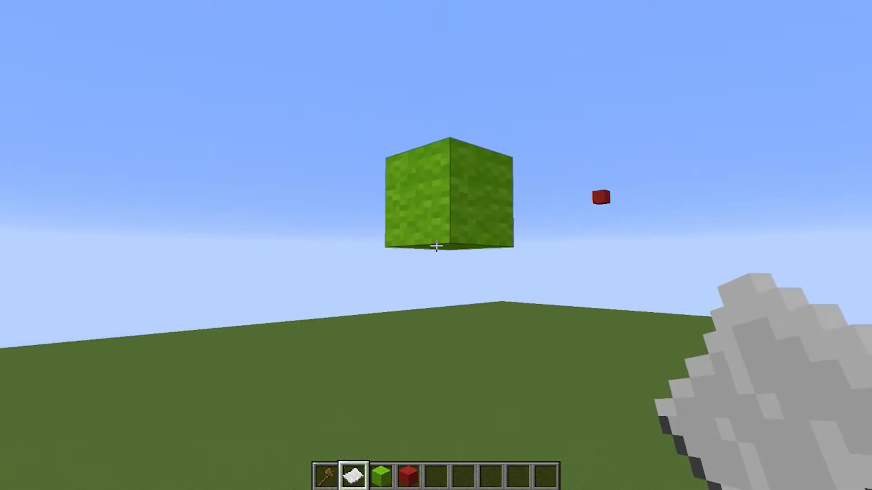
{"action": "left_click", "coordinate": [436, 245]}
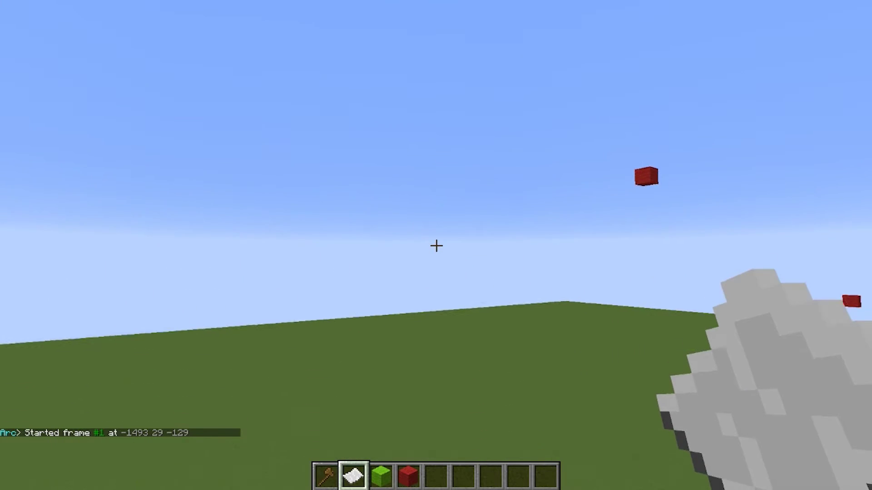
{"action": "left_click", "coordinate": [436, 245]}
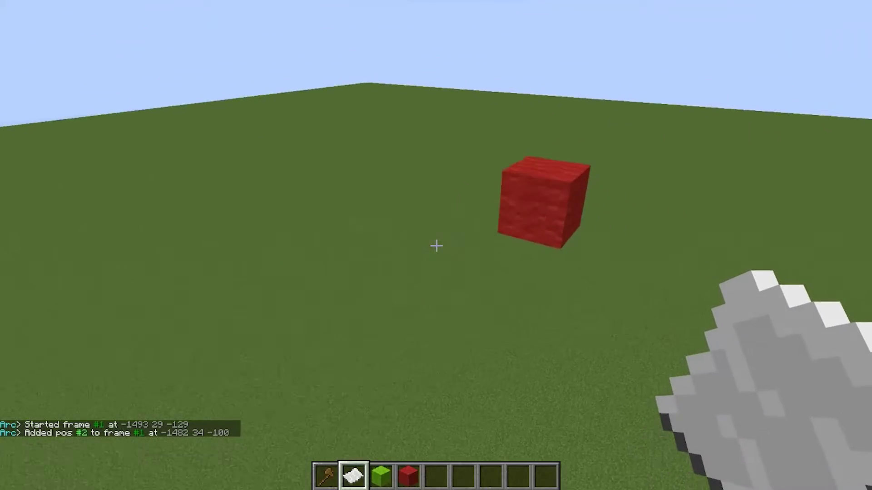
{"action": "left_click", "coordinate": [435, 246]}
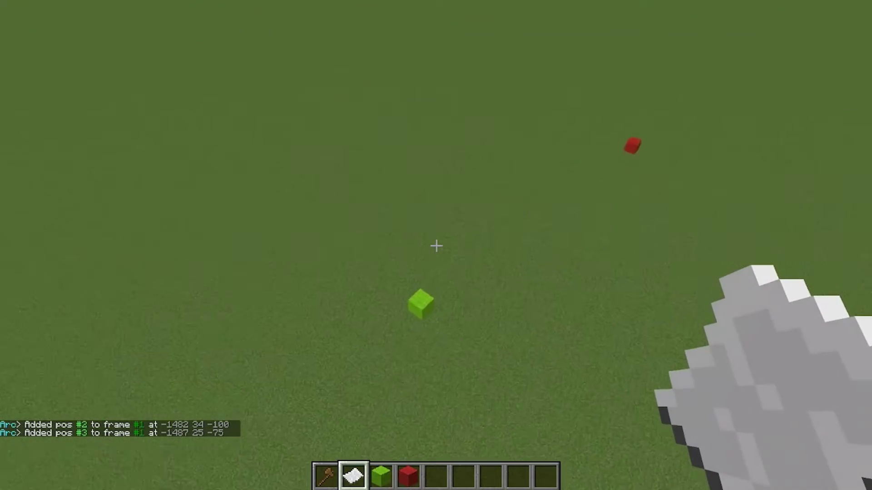
- Start loft frames on the green blocks at -1513 13 -139 and -1536 19 -116, adding two red blocks to each in order
{"action": "left_click", "coordinate": [436, 246]}
{"action": "left_click", "coordinate": [436, 246]}
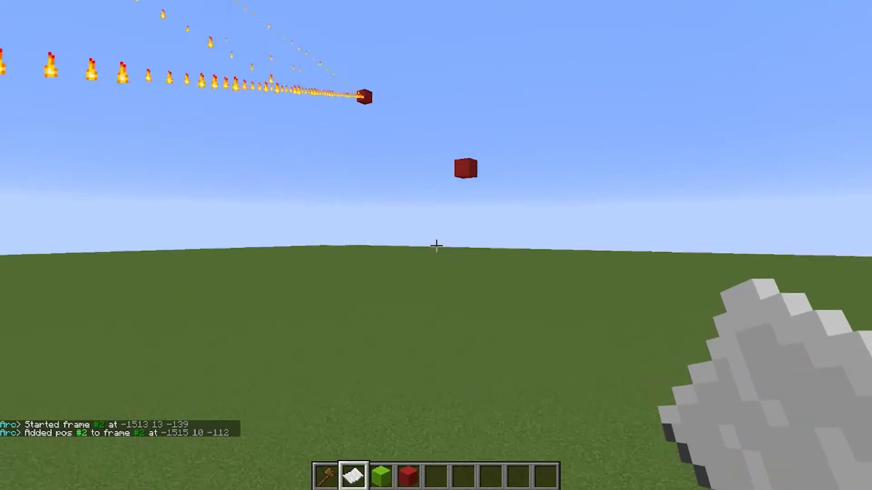
{"action": "left_click", "coordinate": [436, 246]}
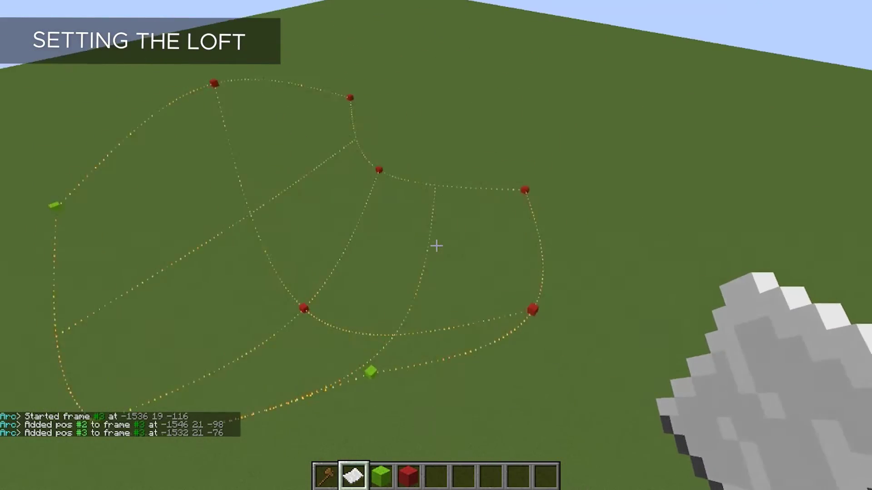
- Fill the loft selection with the command //loft set 35 and revert the fill with //undo
{"action": "type", "text": "//loft set 35"}
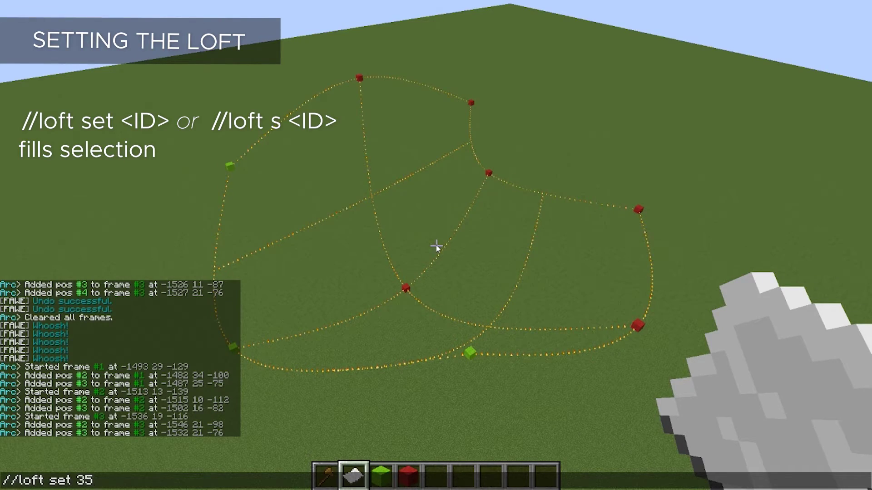
{"action": "key", "text": "Return"}
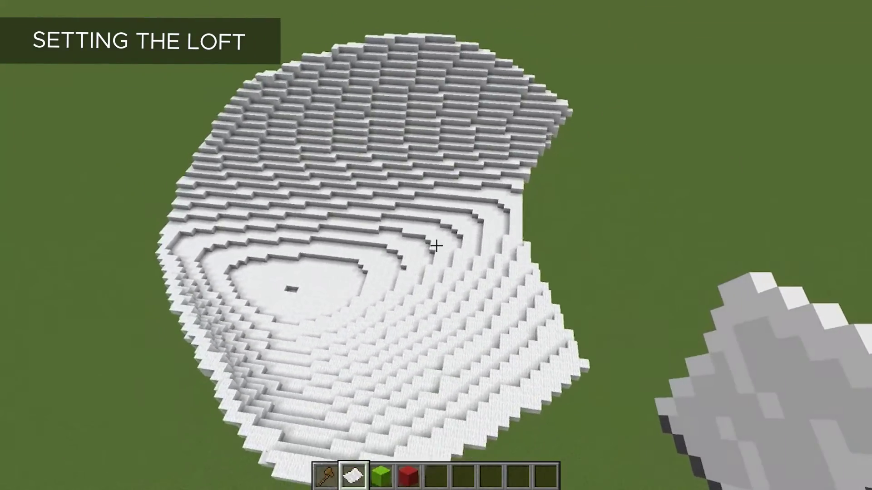
{"action": "type", "text": "//undo"}
{"action": "key", "text": "Return"}
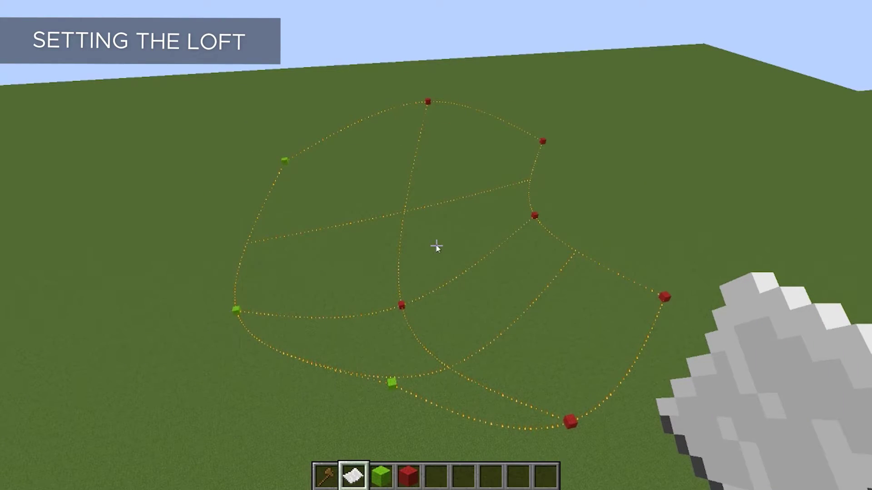
- Fill the loft selection as a low-poly surface with the command //loft set 35 -p
{"action": "type", "text": "/u"}
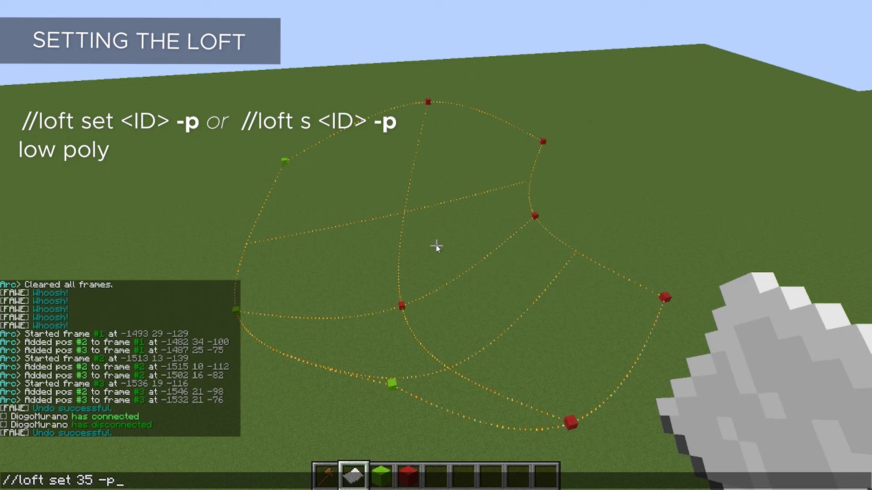
{"action": "key", "text": "Return"}
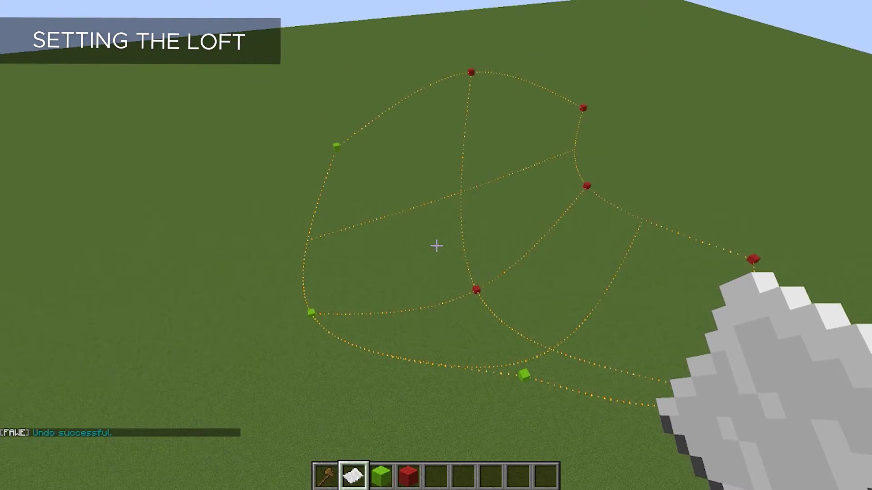
- Set the loft selection into 10 equal parts with the command //loft set 35 10
{"action": "key", "text": "slash"}
{"action": "type", "text": "u"}
{"action": "key", "text": "BackSpace"}
{"action": "key", "text": "BackSpace"}
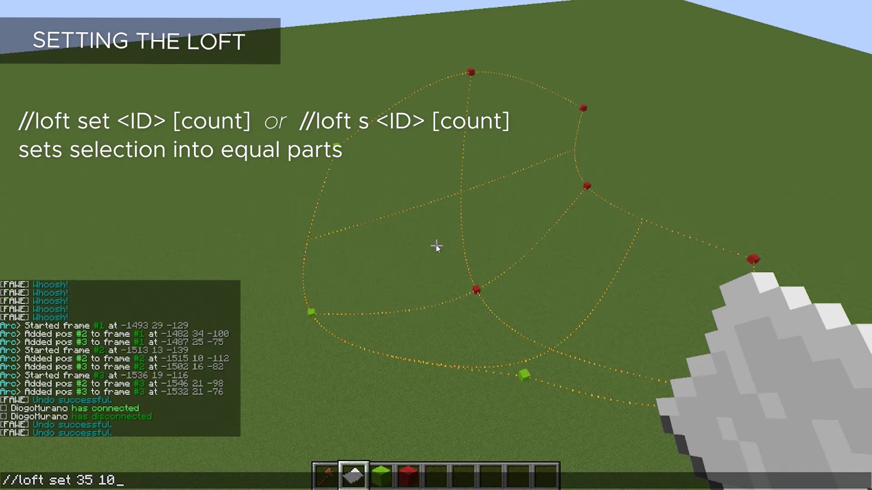
{"action": "key", "text": "Return"}
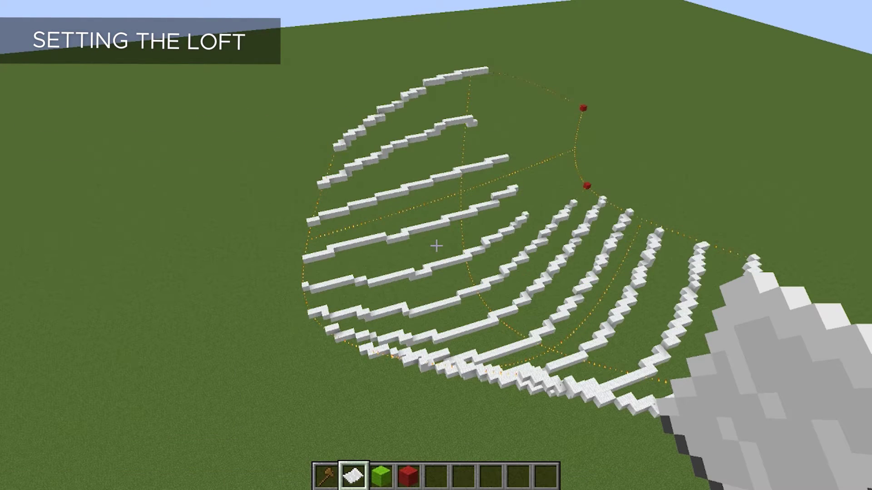
- Fly around the divided loft and examine the spacing and curvature of its strips from several sides
{"action": "key", "text": "d"}
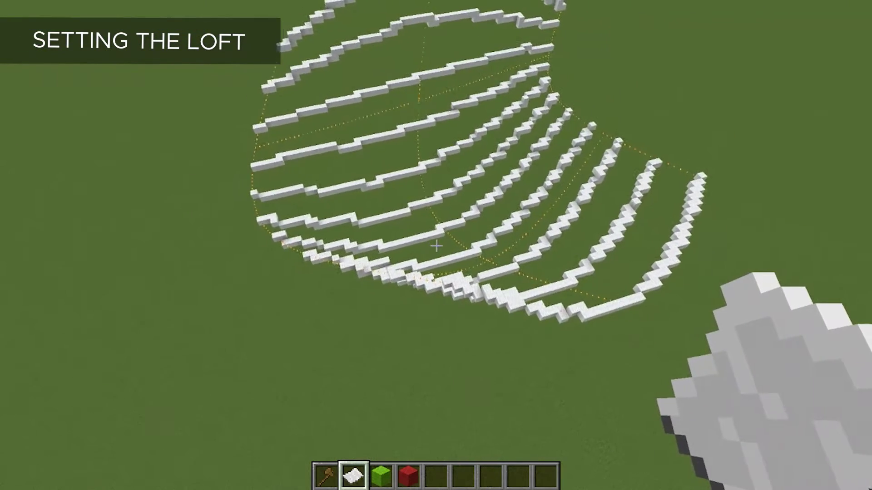
{"action": "key", "text": "w"}
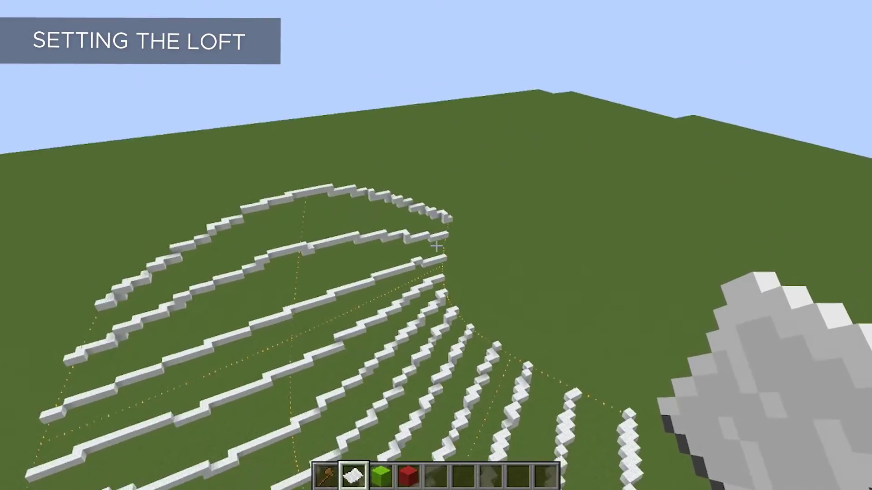
{"action": "key", "text": "d"}
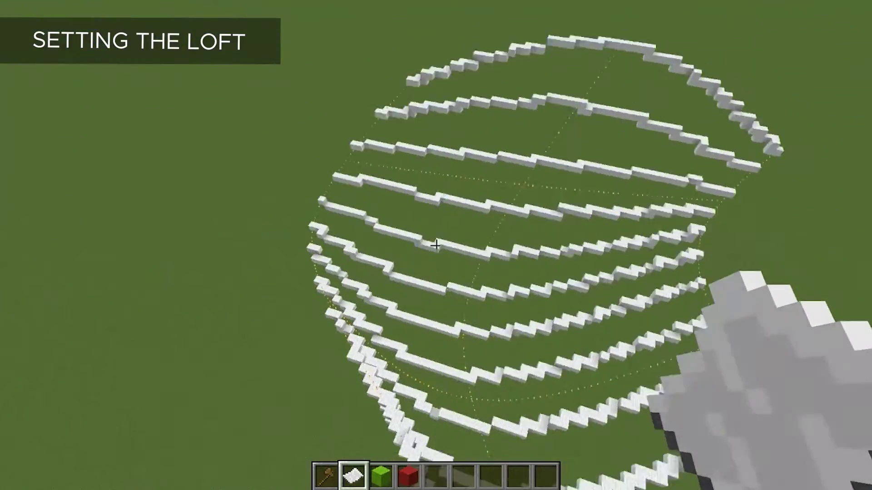
{"action": "key", "text": "s"}
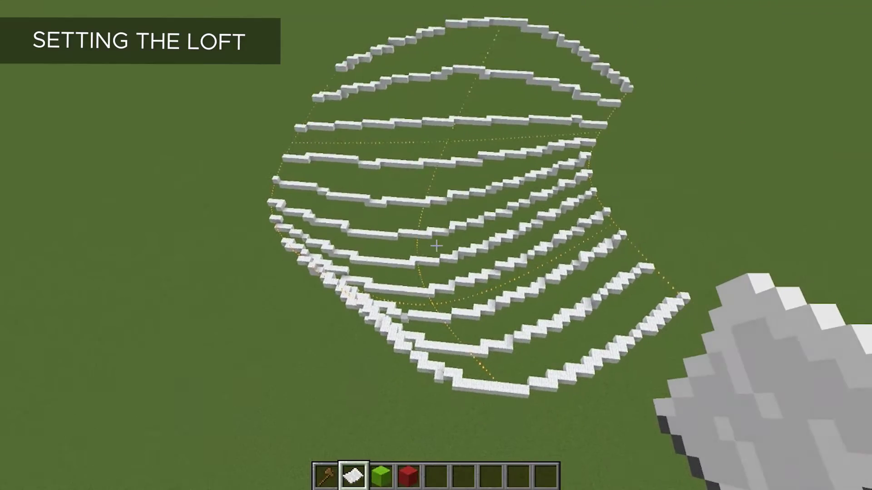
{"action": "key", "text": "w"}
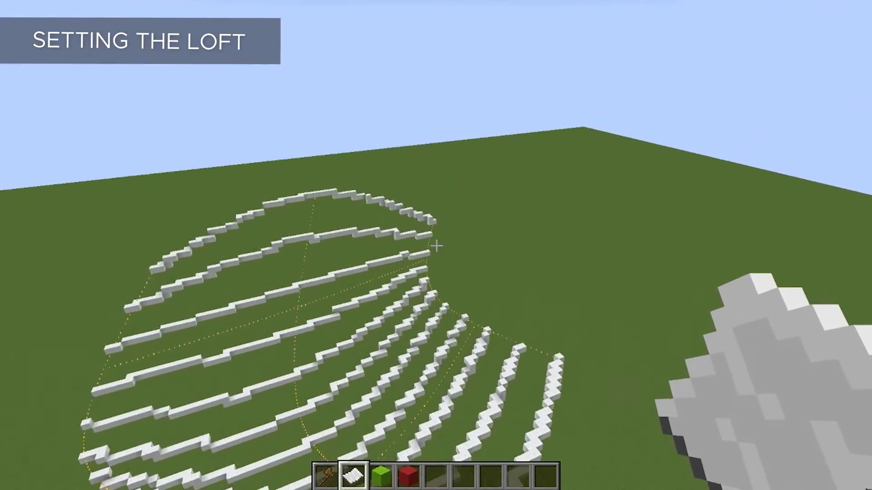
{"action": "left_click", "coordinate": [436, 246]}
{"action": "key", "text": "w"}
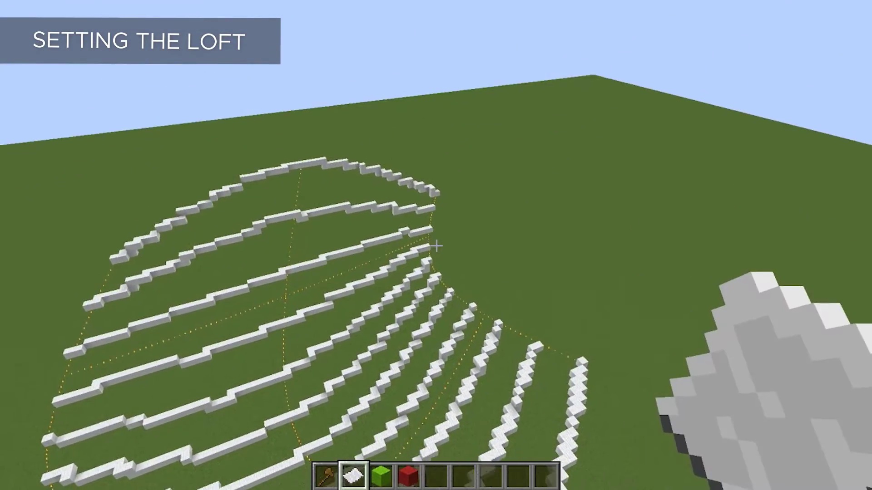
{"action": "key", "text": "s"}
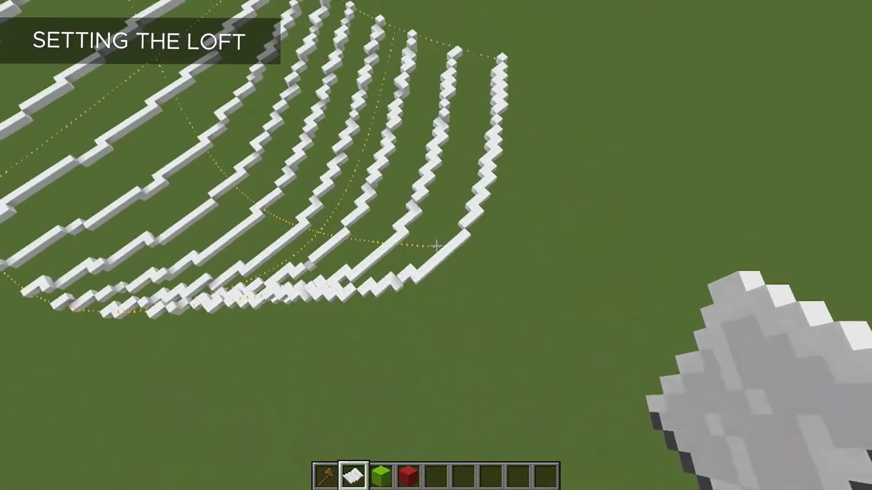
{"action": "key", "text": "a"}
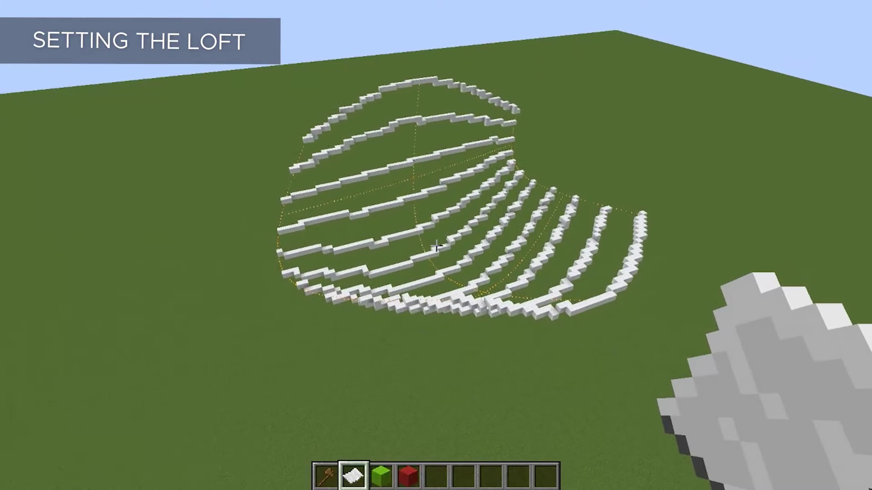
{"action": "key", "text": "w"}
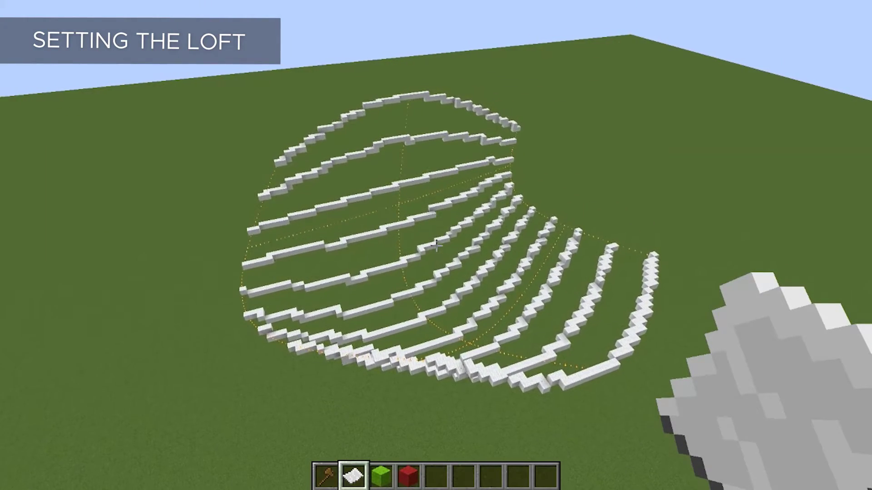
- Undo the loft divided into equal parts with the command //undo
{"action": "key", "text": "slash"}
{"action": "type", "text": "/undo"}
{"action": "key", "text": "Return"}
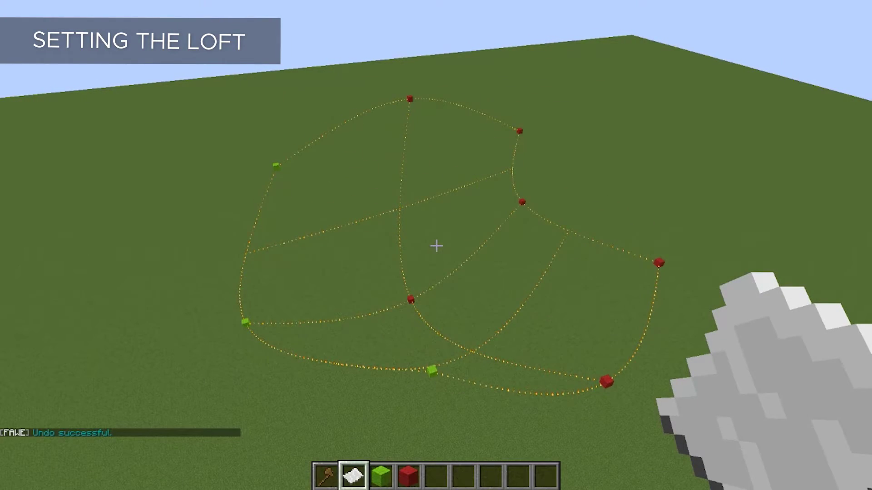
- Set only the outline of the loft selection with //loft set 35 -o and revert it with //undo
{"action": "key", "text": "slash"}
{"action": "type", "text": "u"}
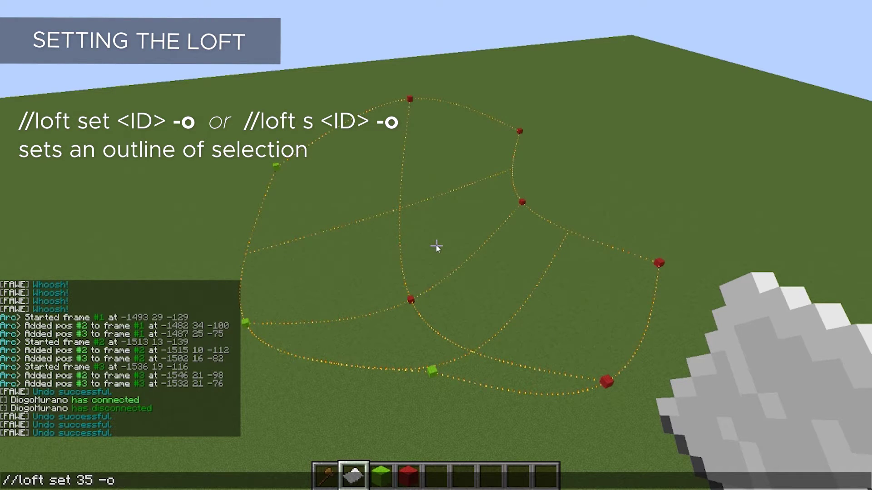
{"action": "key", "text": "Return"}
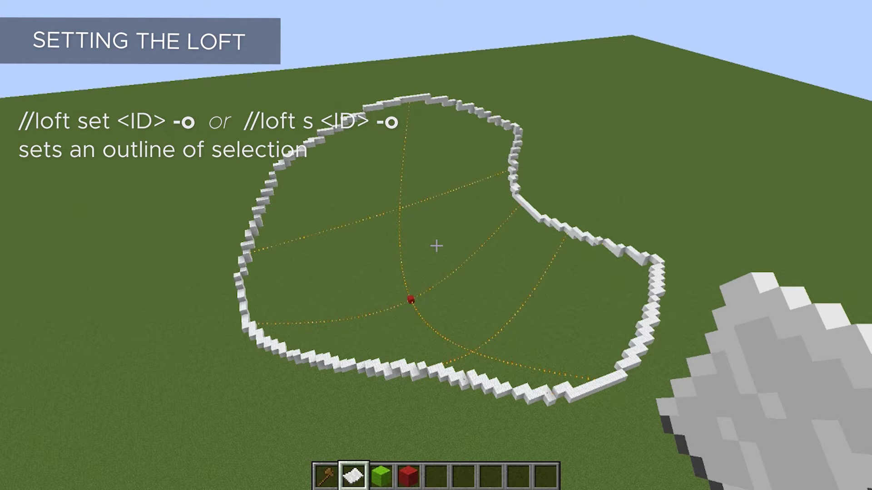
{"action": "type", "text": "t//undo"}
{"action": "key", "text": "Return"}
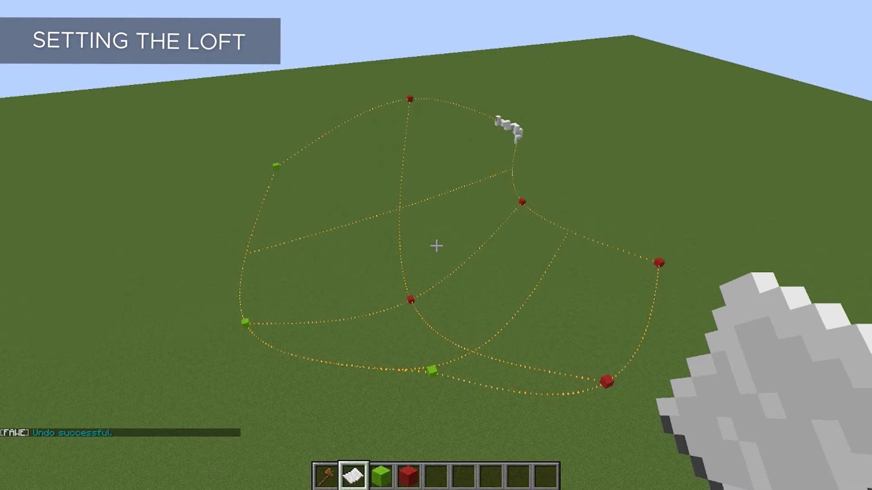
- Set the loft as an outline combined with 5 equal parts using the command //loft set 35 5 -o
{"action": "type", "text": "t/u"}
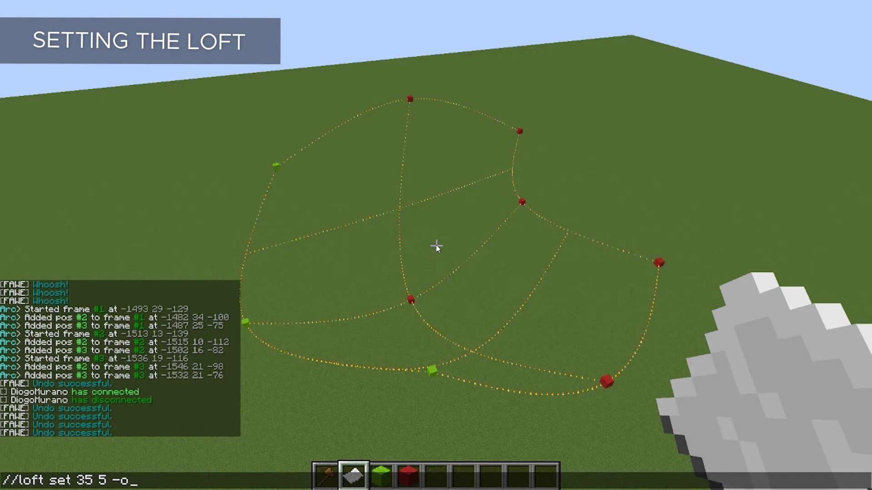
{"action": "key", "text": "Return"}
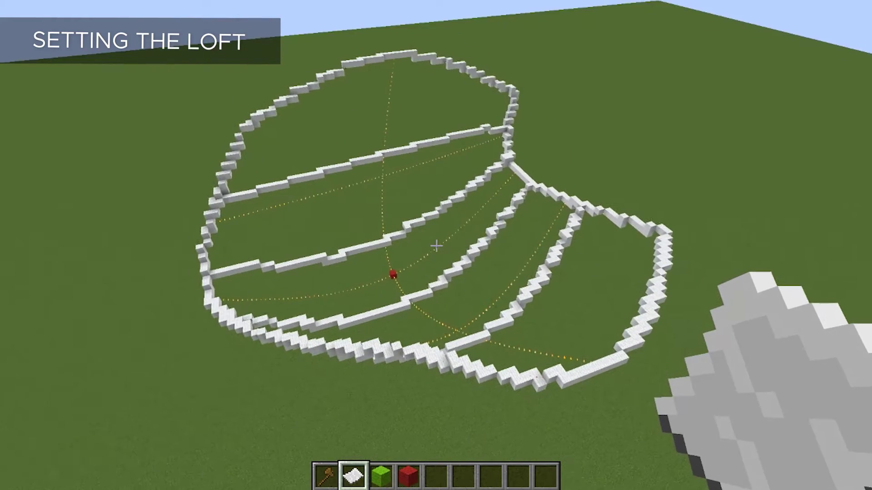
- Restrict edits to air with /gmask 0 and fill the gaps between the white loft lines with //loft set 41
{"action": "key", "text": "slash"}
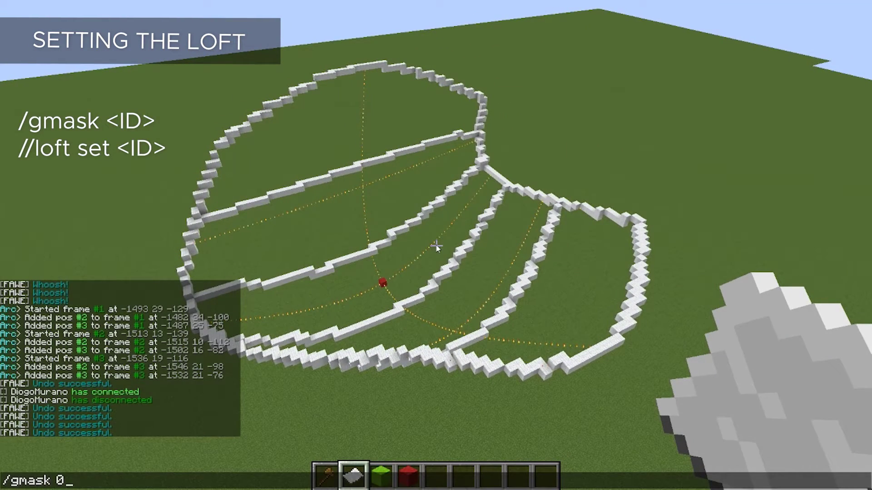
{"action": "key", "text": "Return"}
{"action": "key", "text": "slash"}
{"action": "key", "text": "Up"}
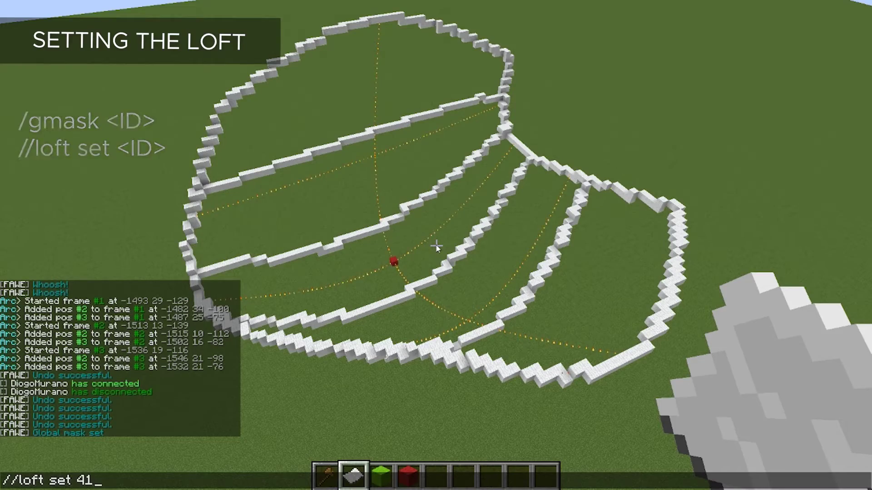
{"action": "key", "text": "Return"}
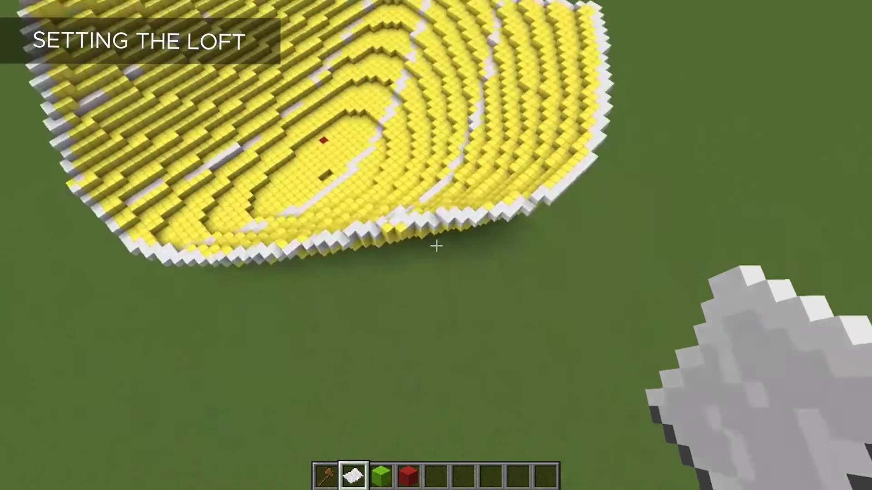
{"action": "key", "text": "w"}
{"action": "key", "text": "w"}
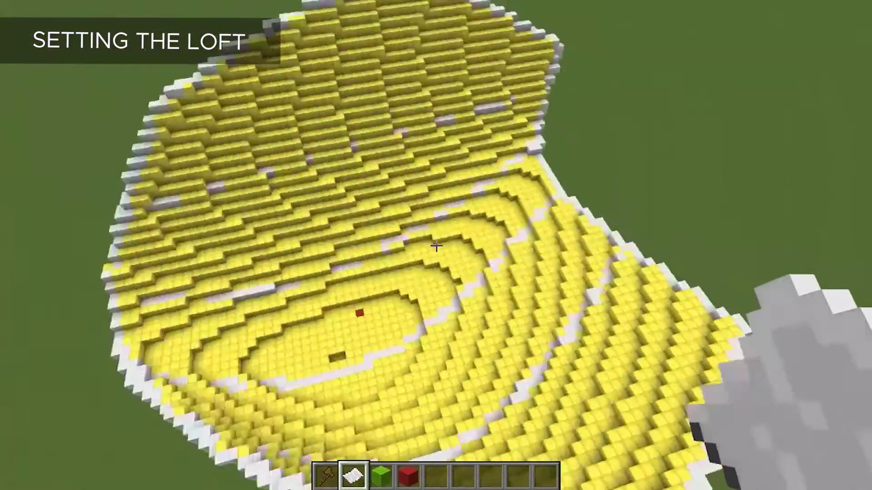
{"action": "key", "text": "s"}
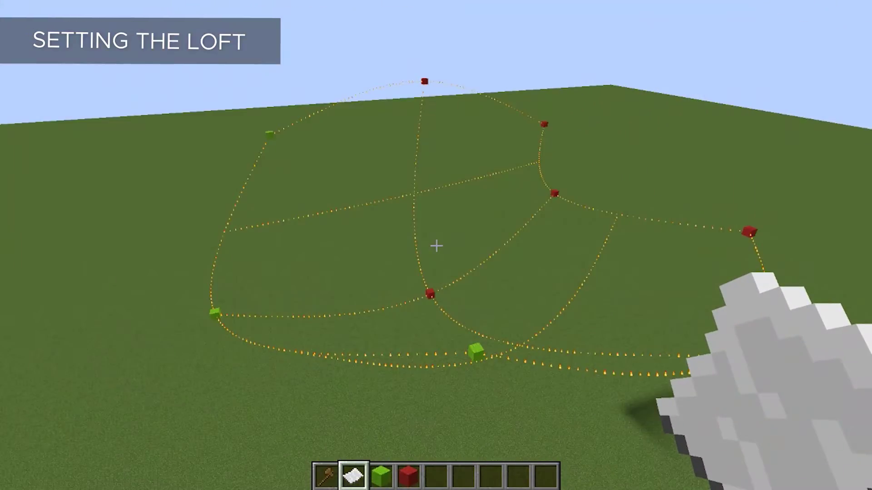
- Fill the loft selection with slabs using //loft set 44 and inspect the resulting surface from different sides
{"action": "key", "text": "slash"}
{"action": "type", "text": "/loft set 44"}
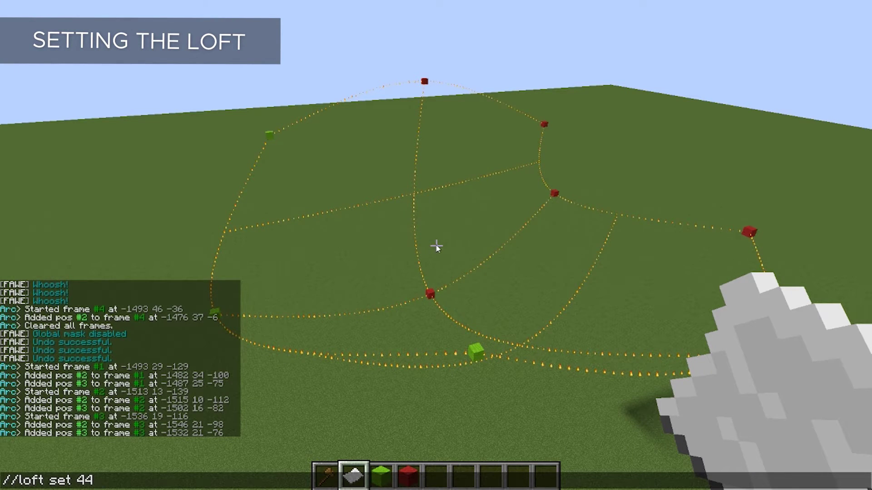
{"action": "key", "text": "Return"}
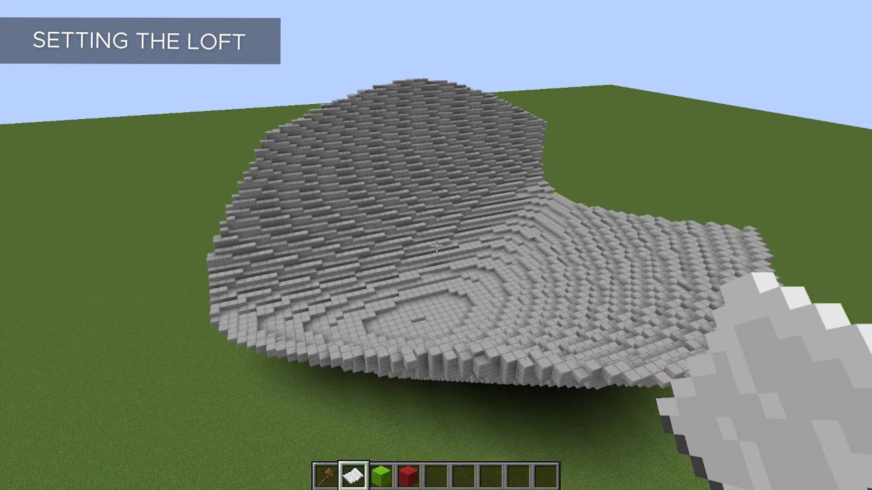
{"action": "key", "text": "a"}
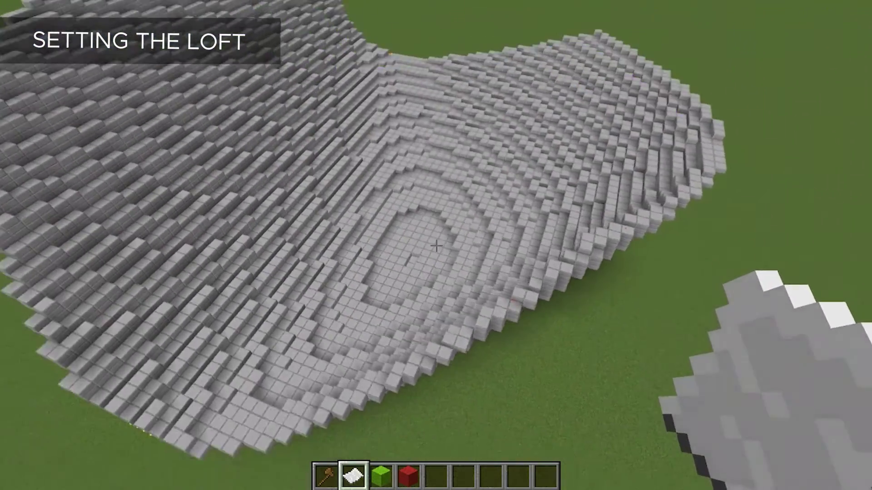
{"action": "key", "text": "s"}
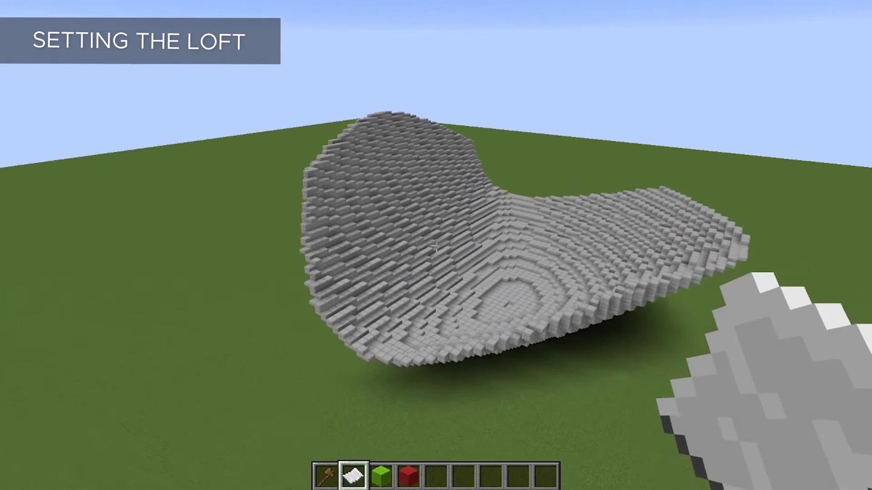
{"action": "key", "text": "d"}
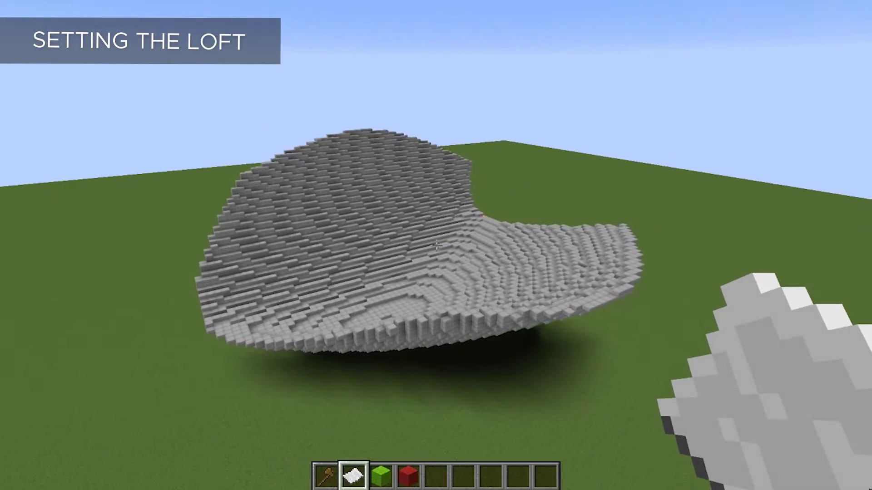